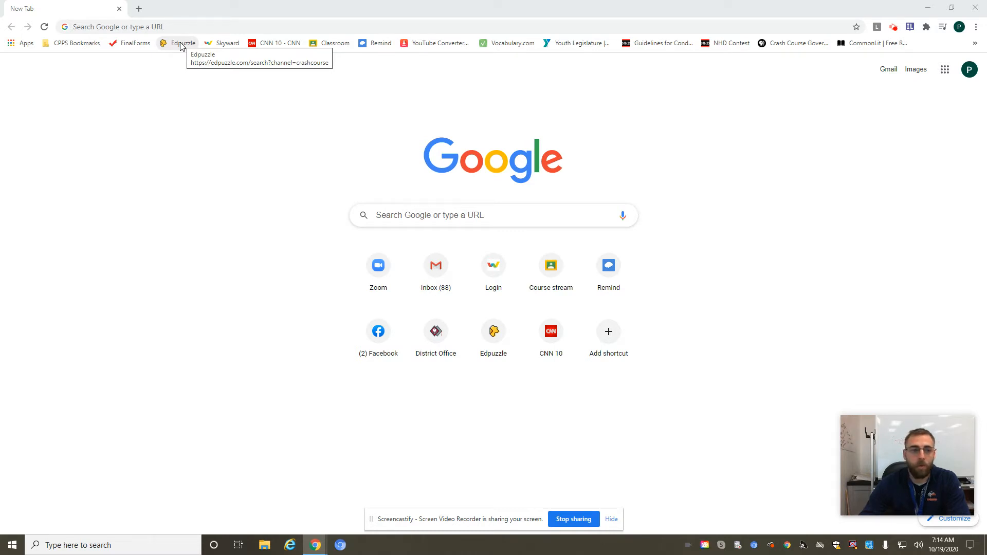
Open Edpuzzle and browse the videos of the National Geographic and Khan Academy channels.
{"action": "left_click", "coordinate": [181, 45]}
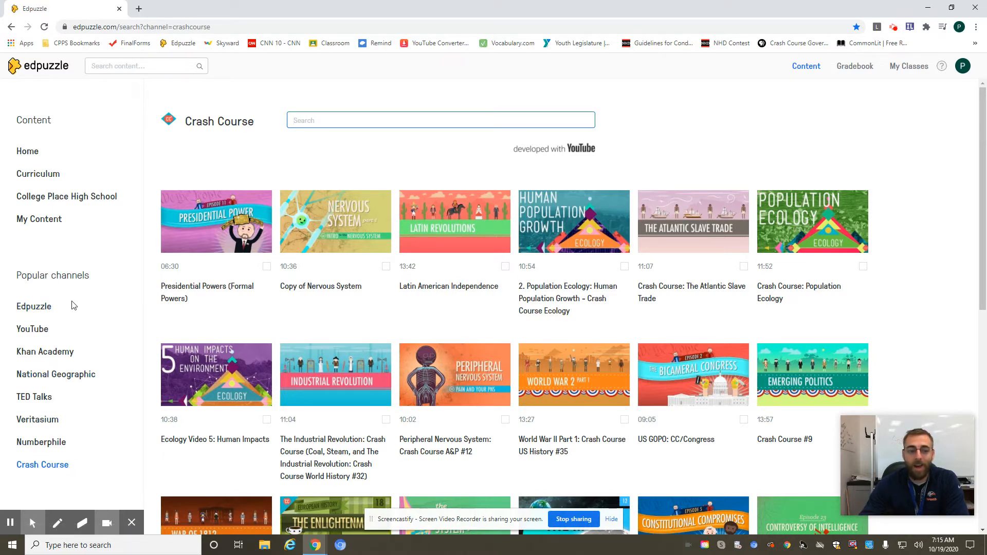
{"action": "left_click", "coordinate": [52, 374]}
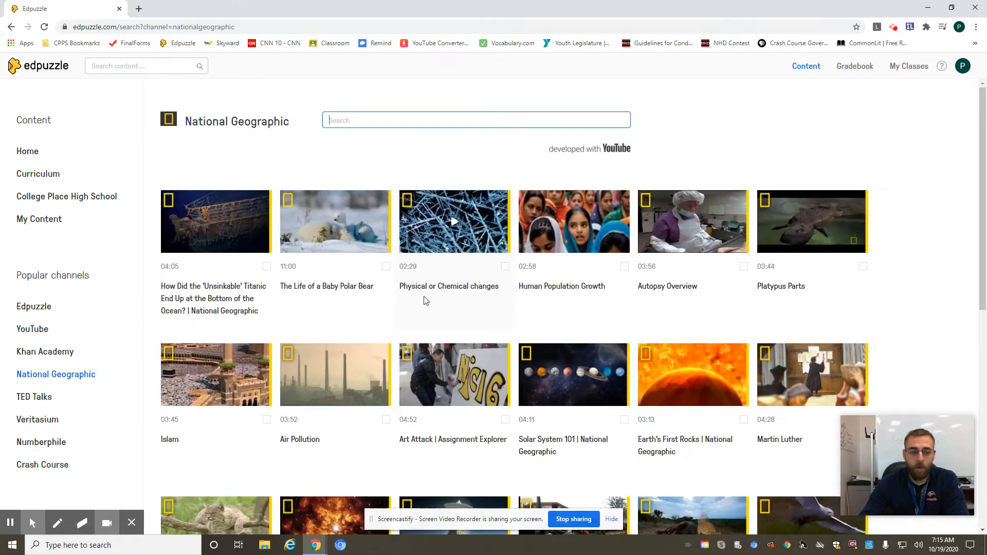
{"action": "left_click", "coordinate": [45, 352]}
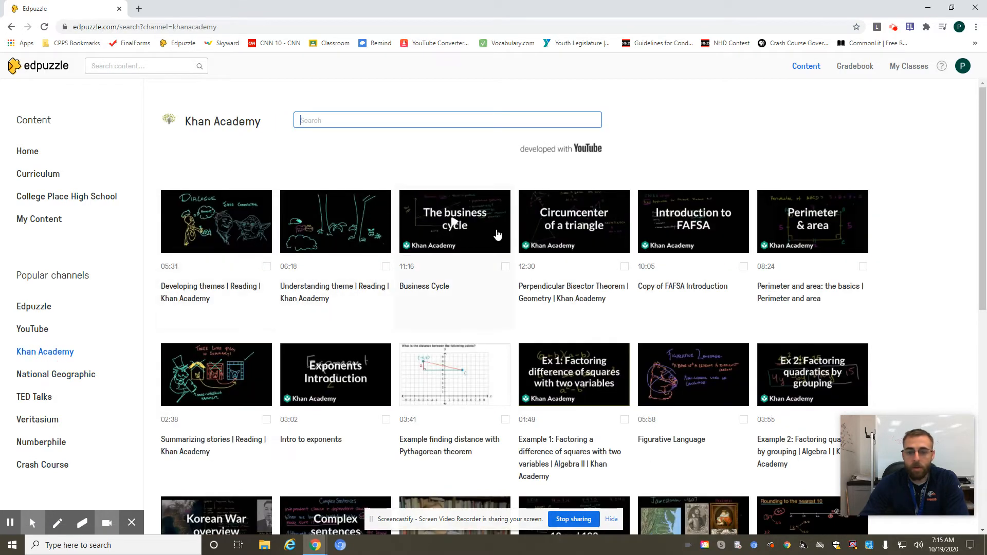
{"action": "scroll", "coordinate": [499, 317], "scroll_direction": "down", "scroll_amount": 2}
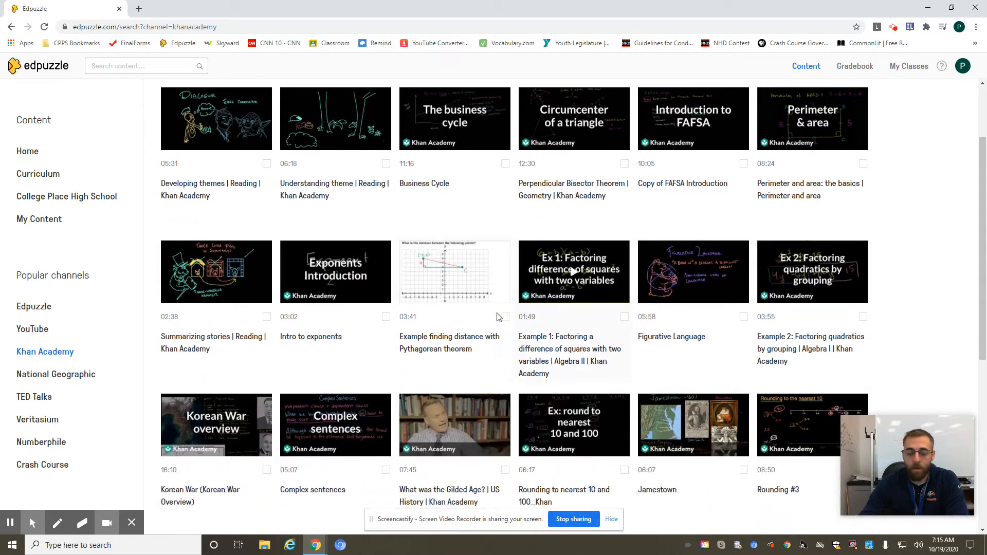
{"action": "scroll", "coordinate": [346, 305], "scroll_direction": "up", "scroll_amount": 2}
Search the Khan Academy channel for "Project Management" and look through the resulting videos.
{"action": "left_click", "coordinate": [352, 120]}
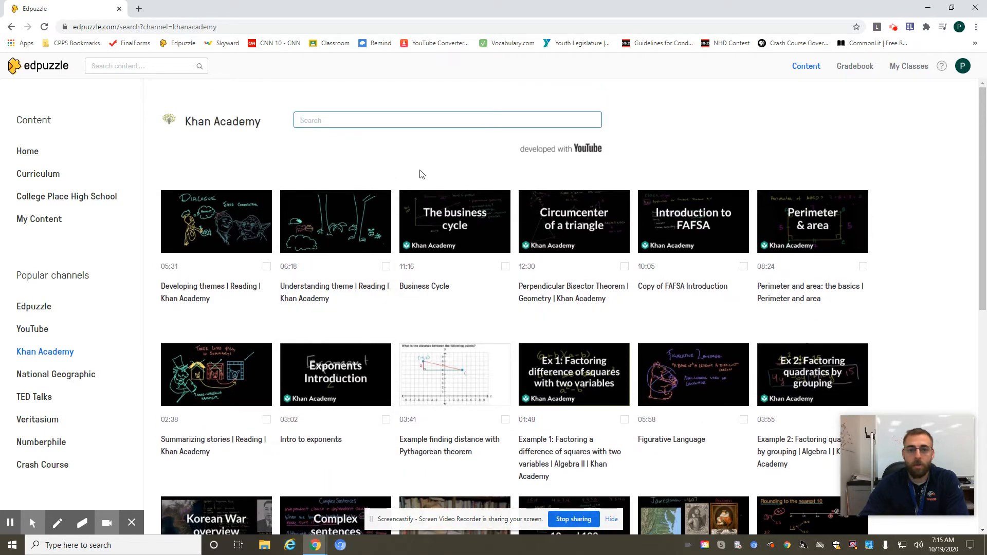
{"action": "type", "text": "Project Mana"}
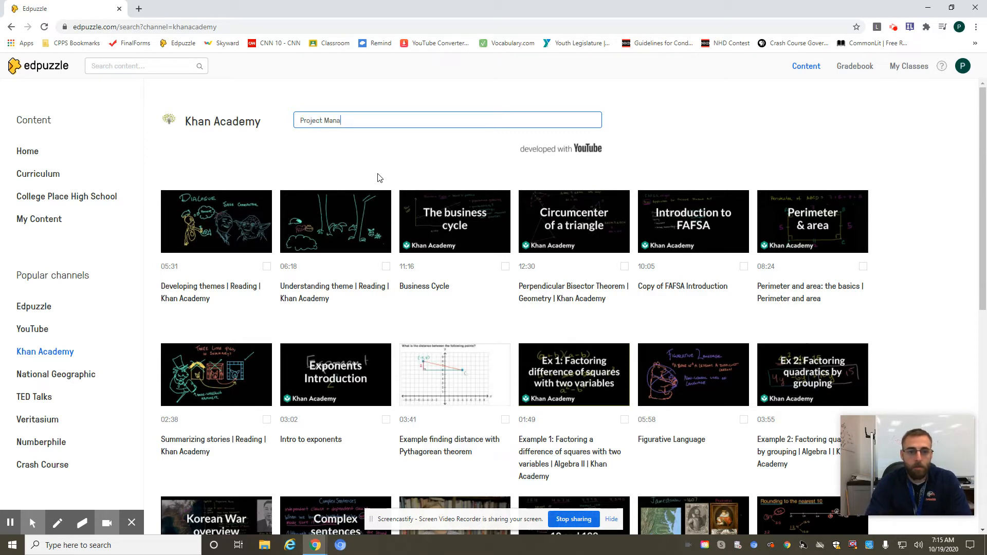
{"action": "type", "text": "gement"}
{"action": "key", "text": "Return"}
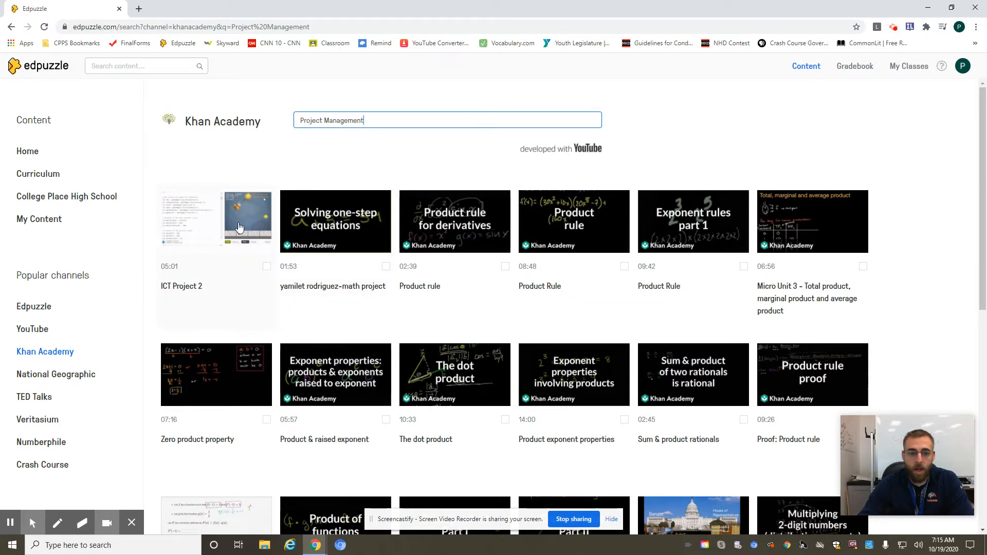
{"action": "scroll", "coordinate": [241, 294], "scroll_direction": "down", "scroll_amount": 2}
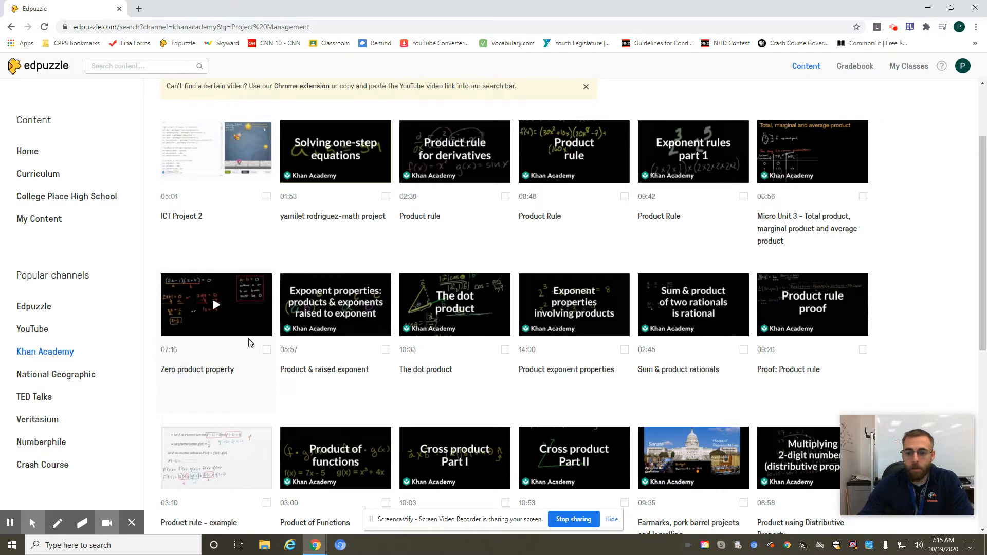
{"action": "scroll", "coordinate": [289, 319], "scroll_direction": "down", "scroll_amount": 2}
{"action": "scroll", "coordinate": [289, 341], "scroll_direction": "up", "scroll_amount": 4}
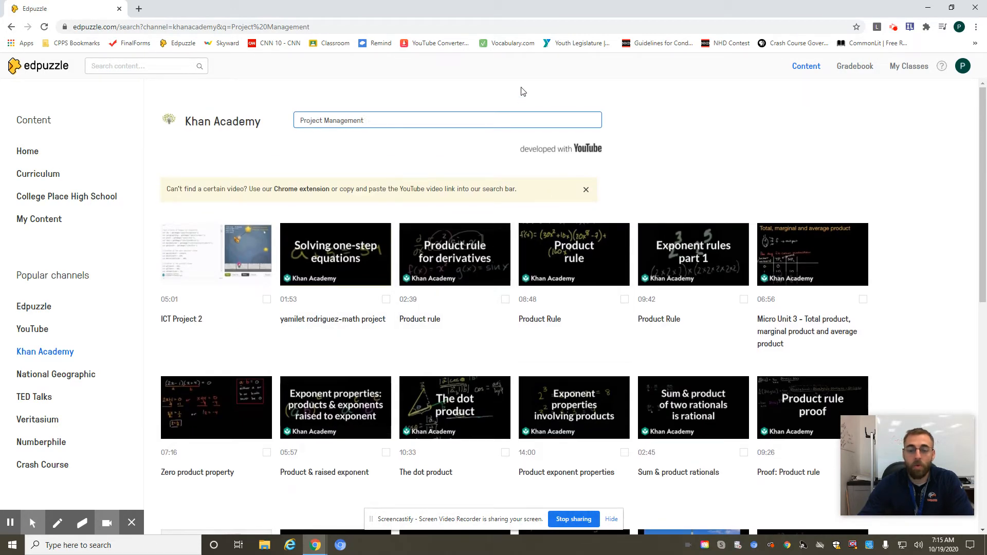
Switch to the TED Talks channel and clear the "Project Management" search to view its general videos.
{"action": "left_click", "coordinate": [44, 400]}
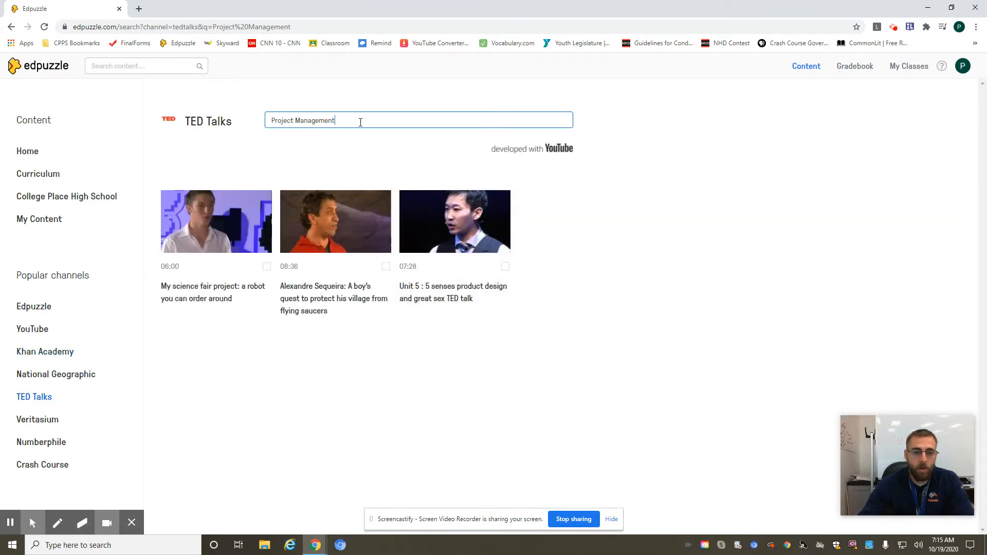
{"action": "left_click_drag", "start_coordinate": [360, 122], "coordinate": [156, 124]}
{"action": "key", "text": "BackSpace"}
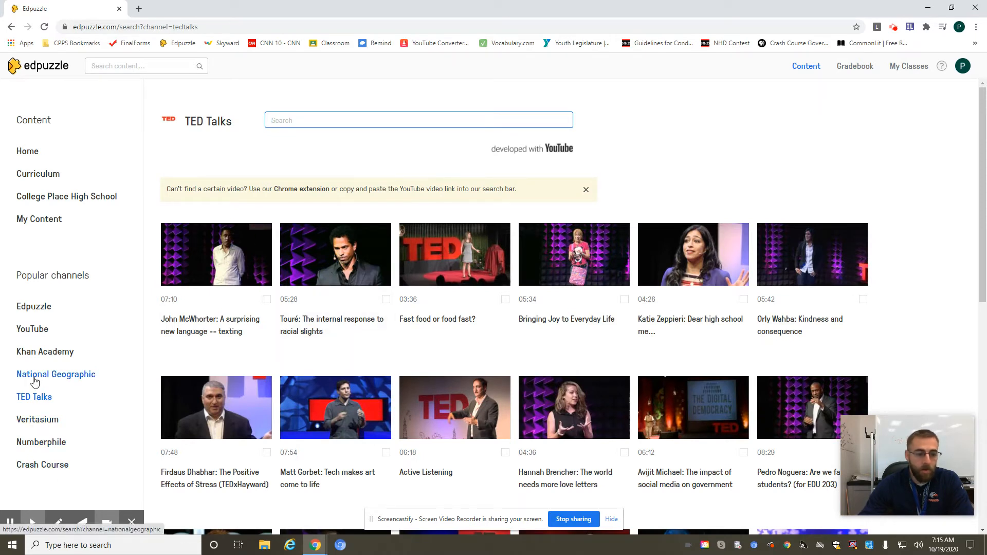
Search the YouTube channel for "Screencastify" and open the Screencastify video with length 03:34.
{"action": "left_click", "coordinate": [39, 331]}
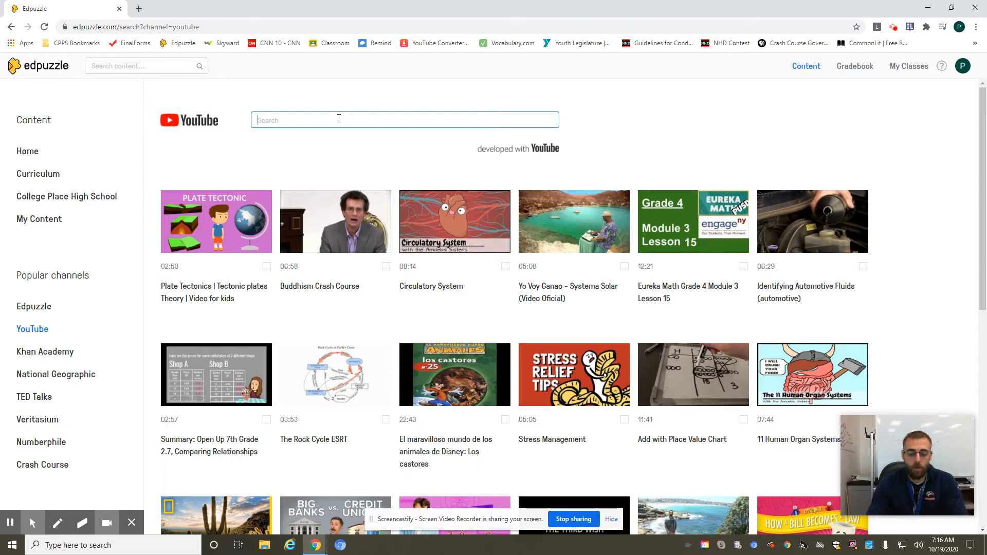
{"action": "type", "text": "Screen"}
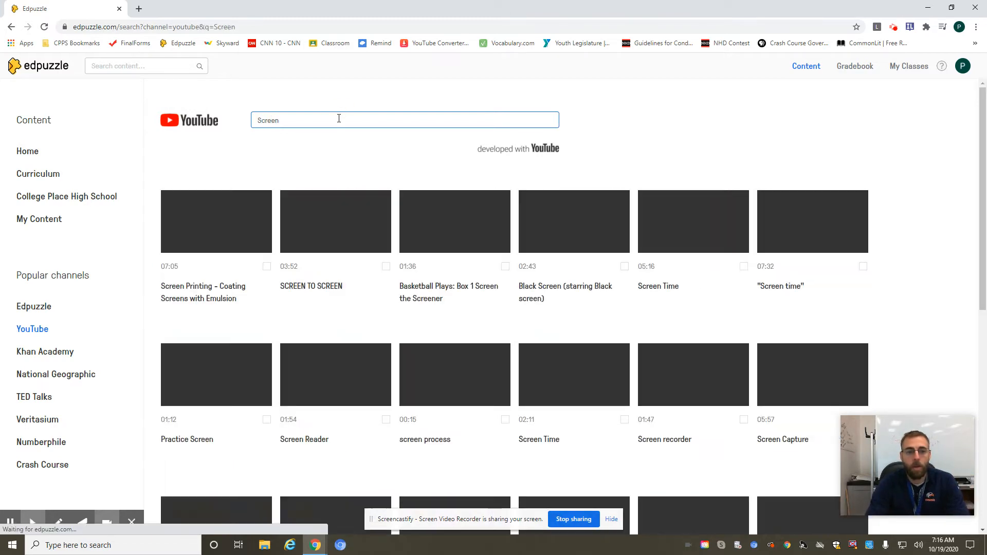
{"action": "type", "text": "castify"}
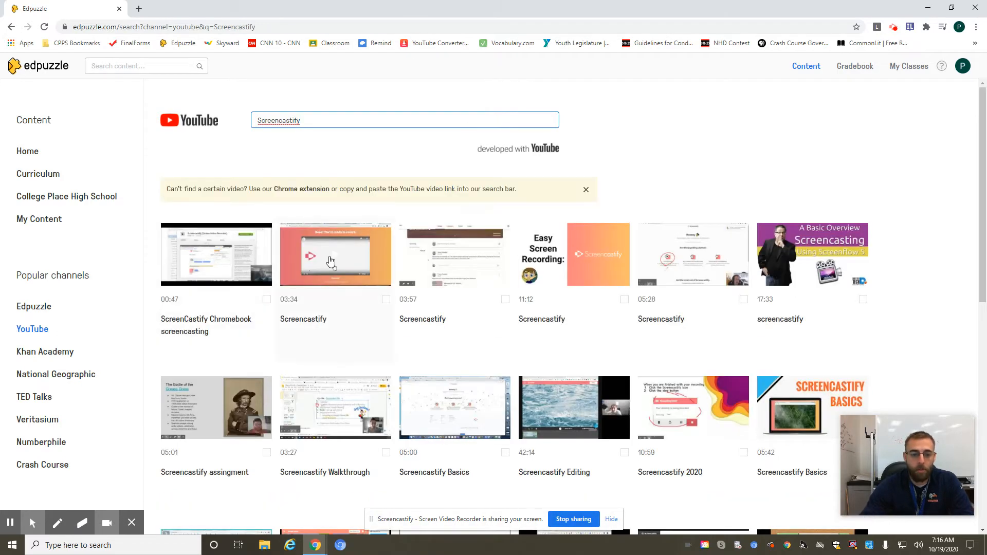
{"action": "left_click", "coordinate": [320, 263]}
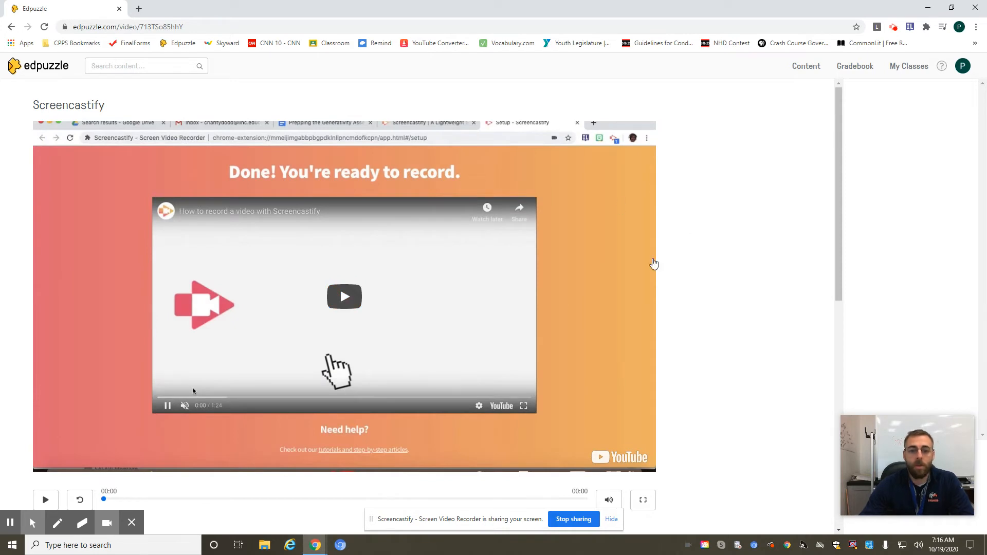
Preview the first seconds of the Screencastify video and pause it.
{"action": "left_click", "coordinate": [368, 311]}
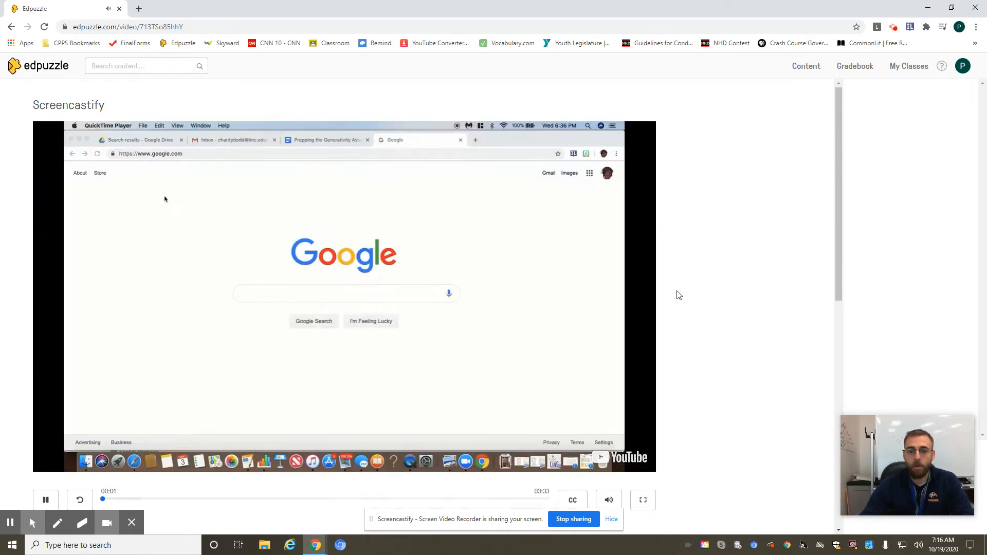
{"action": "scroll", "coordinate": [708, 352], "scroll_direction": "down", "scroll_amount": 2}
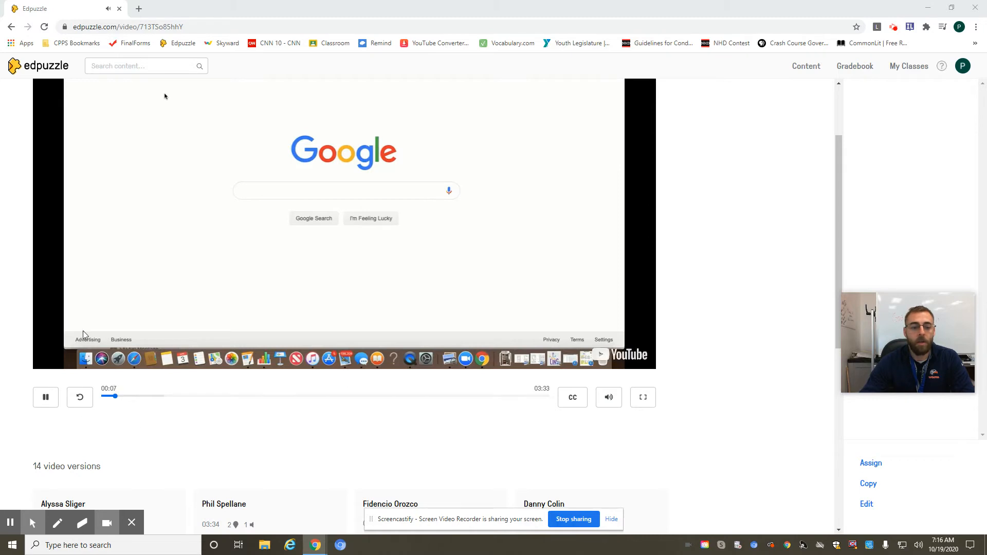
{"action": "left_click", "coordinate": [591, 295]}
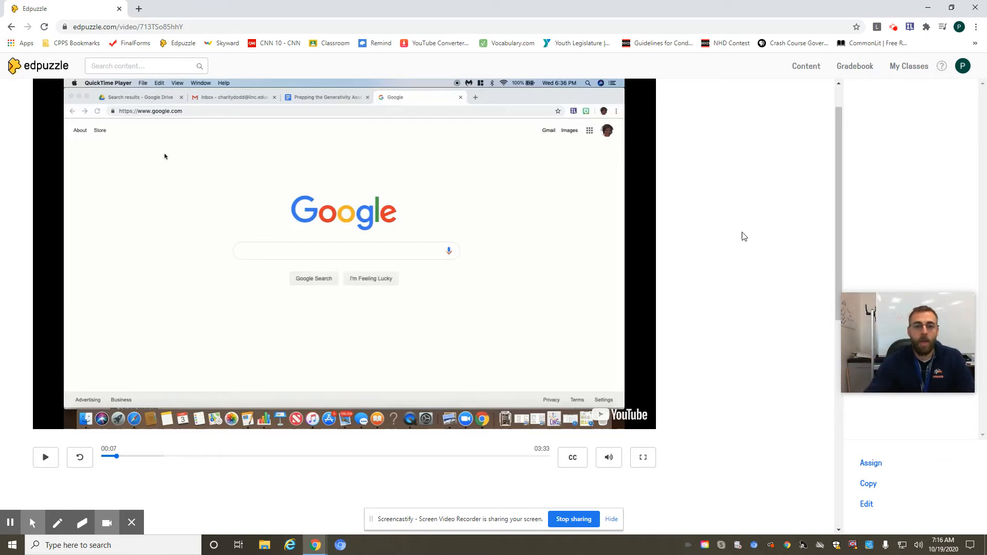
Open the Screencastify video for editing, play it to 00:07 in the Cut editor and view the Voiceover option.
{"action": "left_click", "coordinate": [866, 505]}
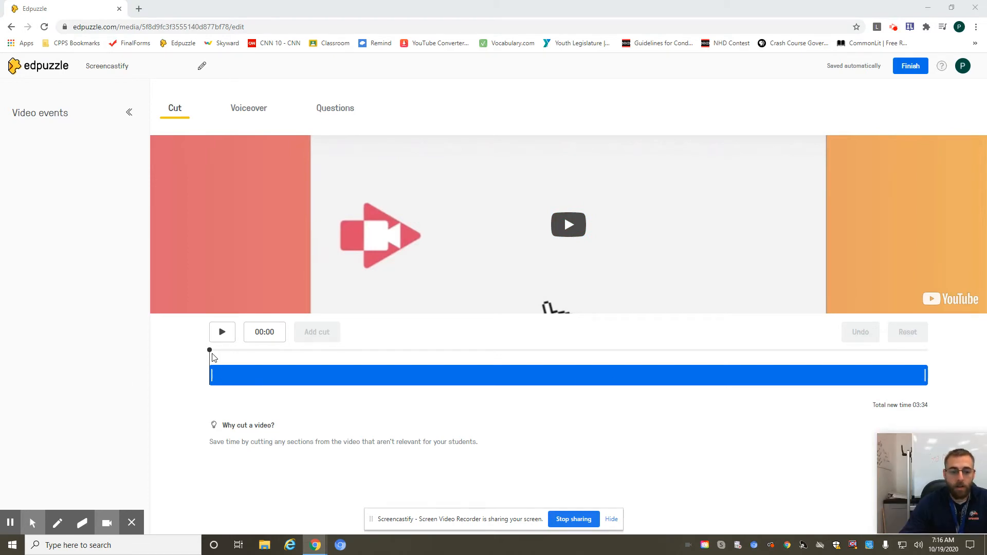
{"action": "left_click", "coordinate": [210, 351]}
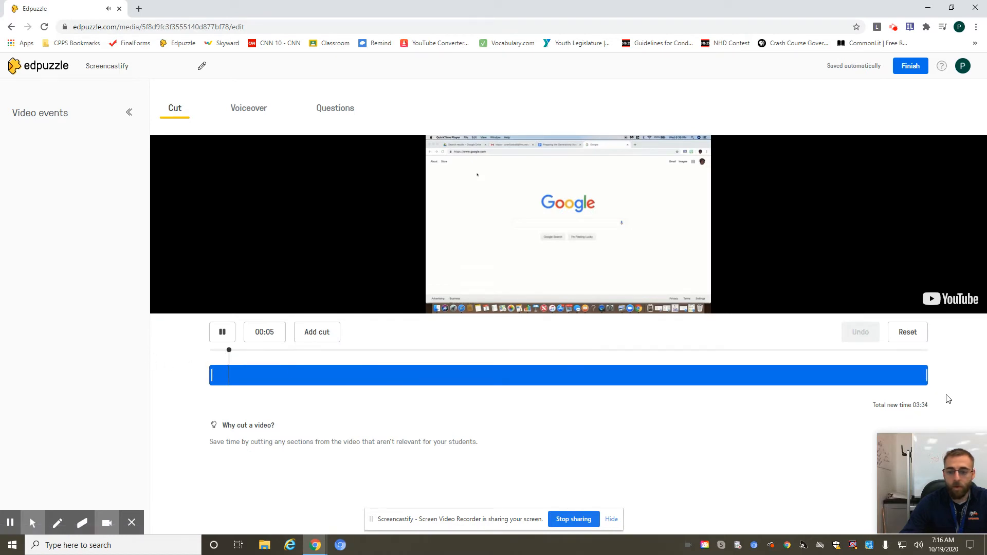
{"action": "left_click", "coordinate": [224, 330]}
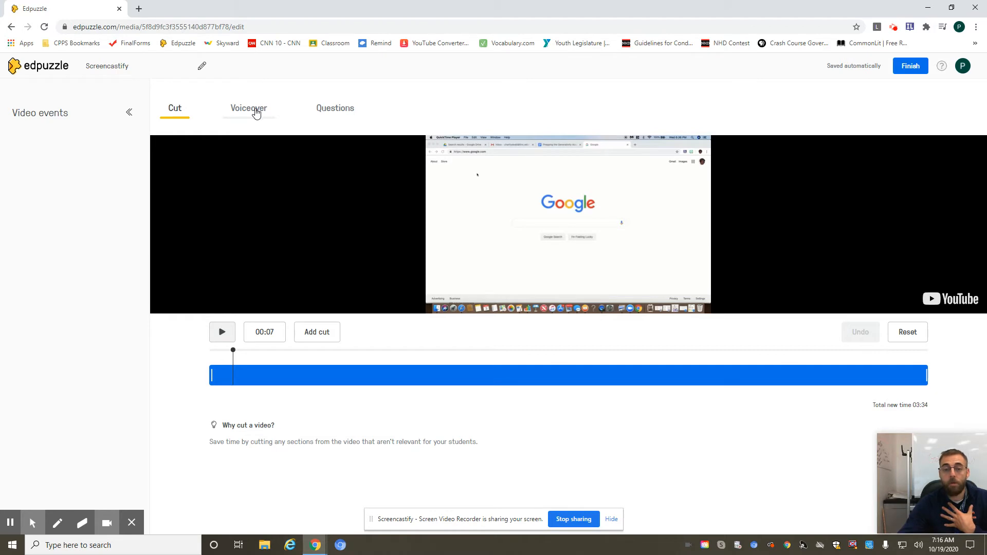
{"action": "left_click", "coordinate": [257, 113]}
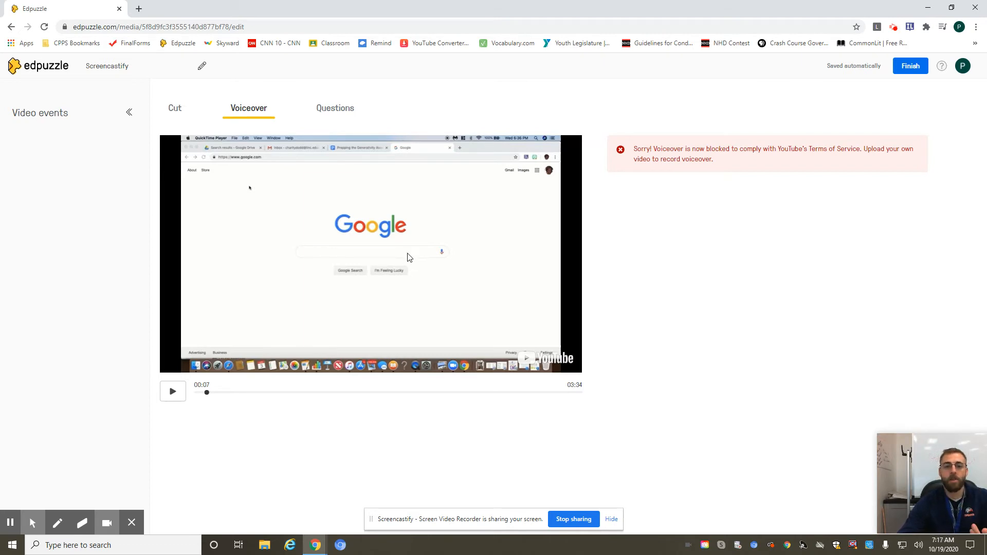
Switch to editing the video's questions and play the video up to 00:10.
{"action": "left_click", "coordinate": [325, 107]}
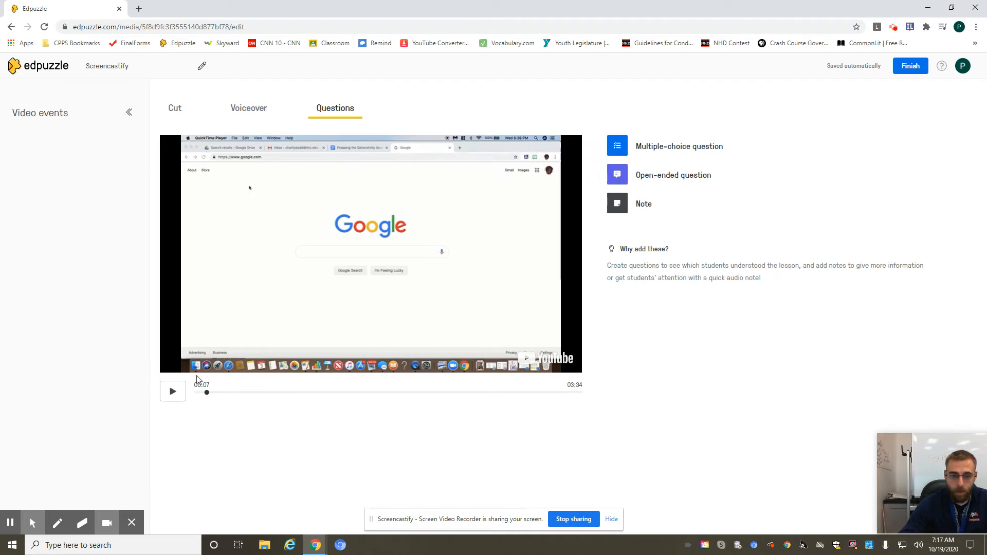
{"action": "left_click", "coordinate": [171, 396]}
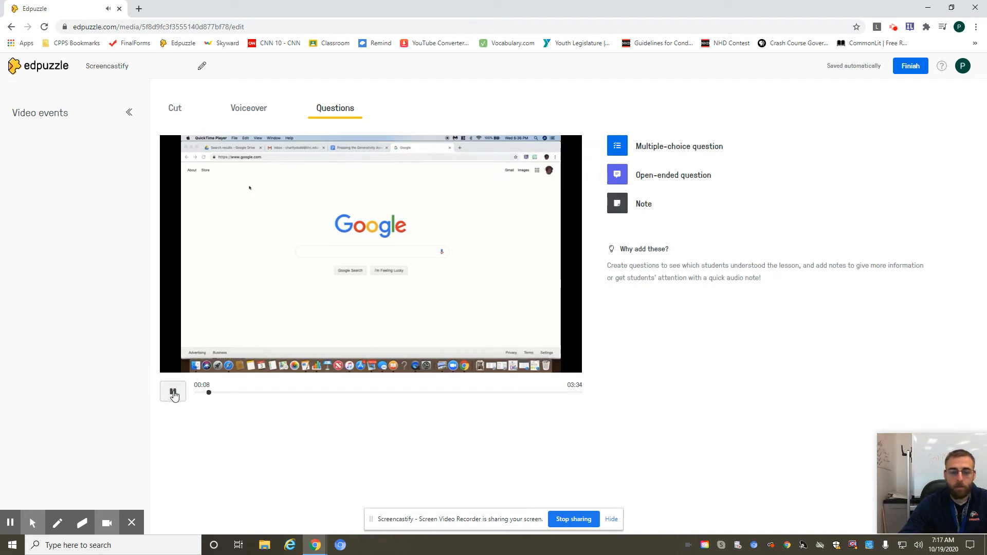
{"action": "left_click", "coordinate": [174, 393]}
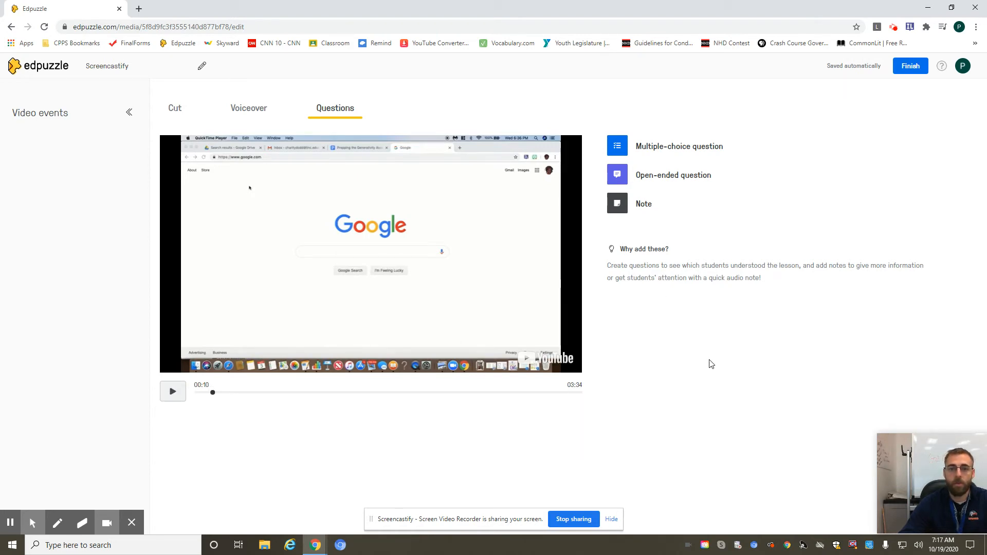
Add and save a note reading "Who runs Screencastify?" at 00:10 in the video.
{"action": "left_click", "coordinate": [644, 208]}
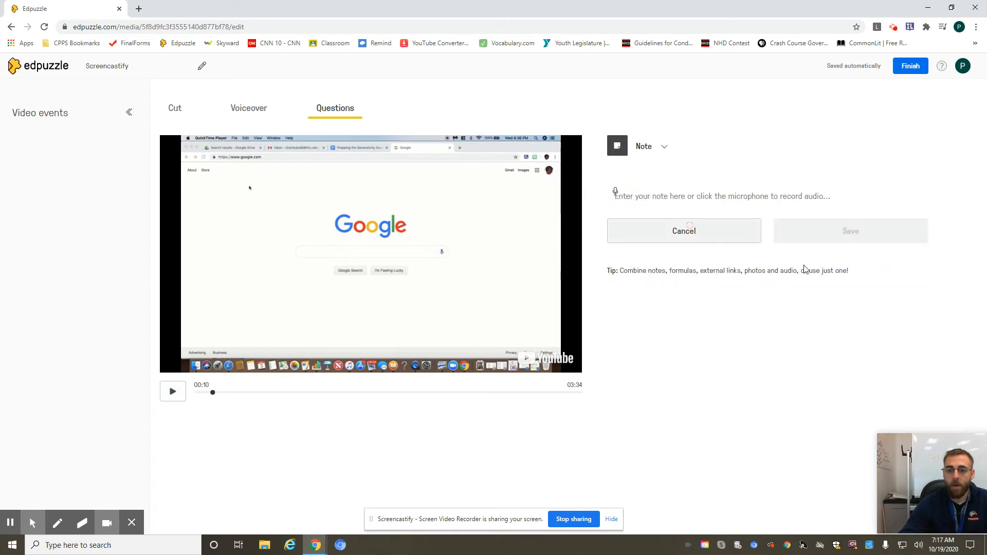
{"action": "left_click", "coordinate": [765, 218]}
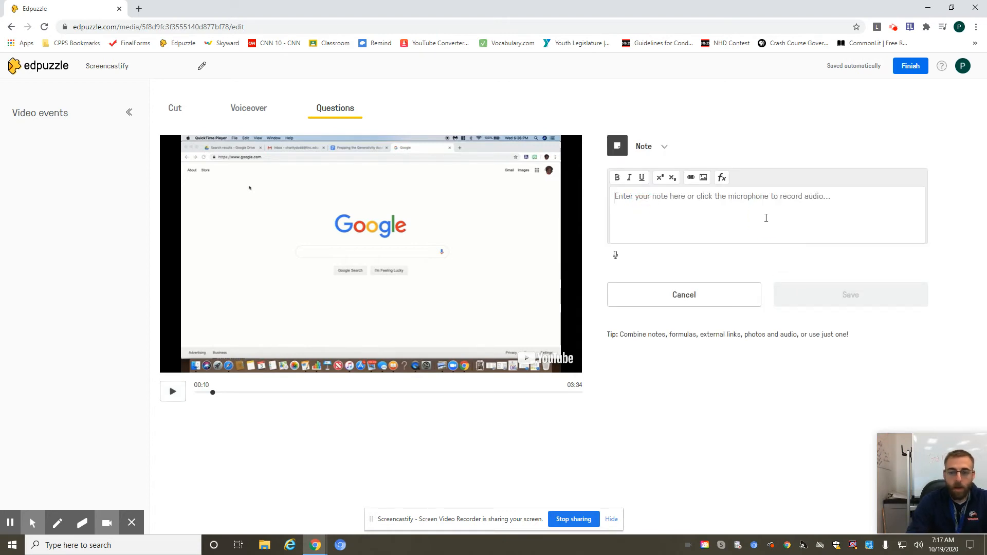
{"action": "type", "text": "W"}
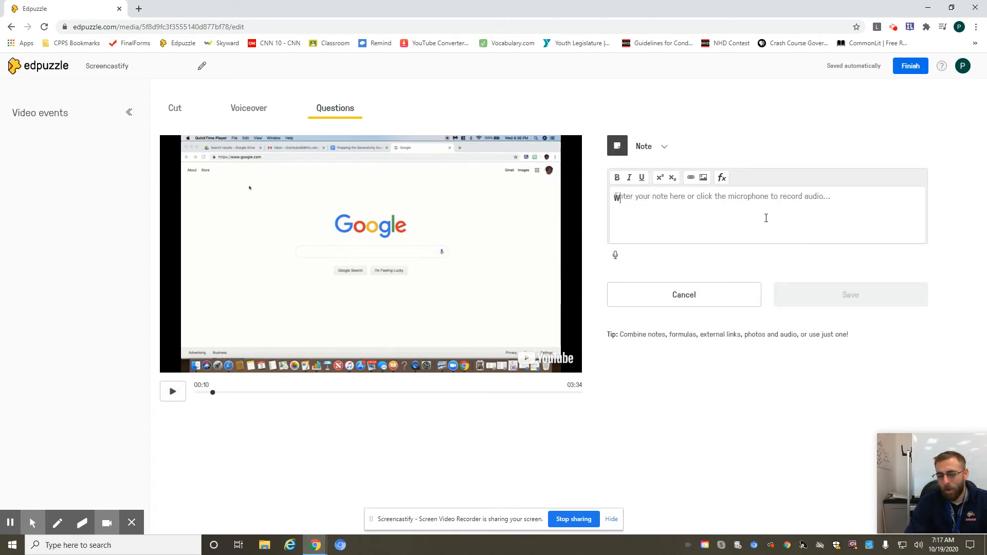
{"action": "type", "text": "ho runs Screen"}
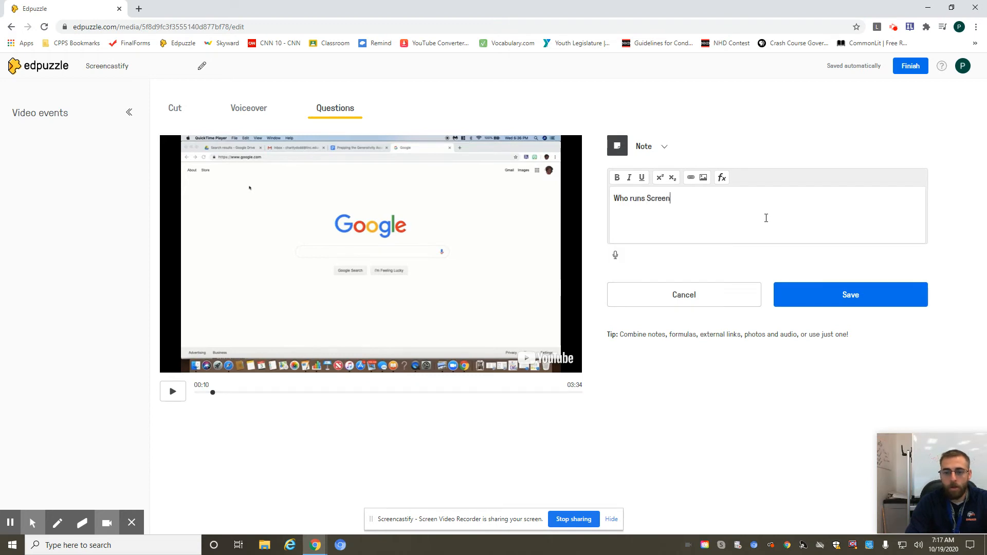
{"action": "type", "text": "castify"}
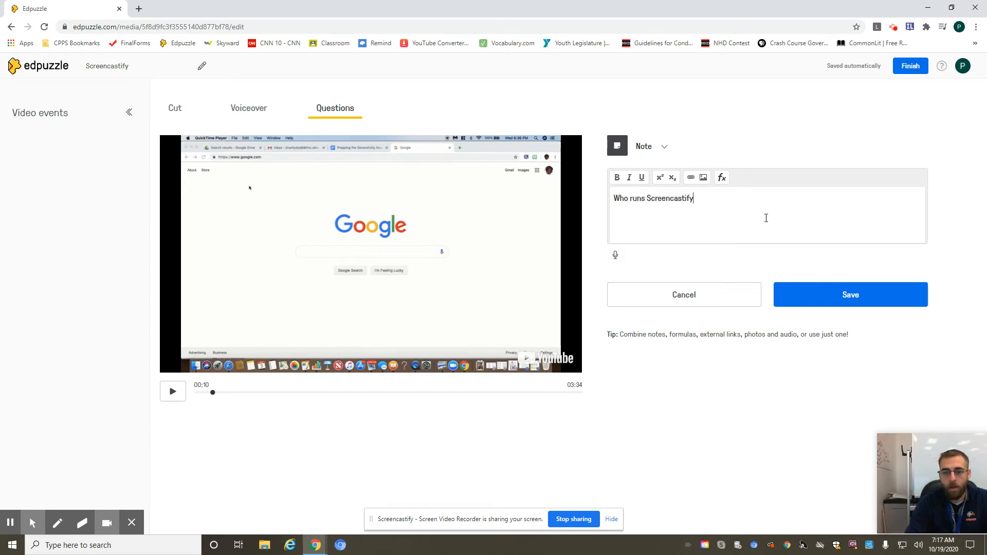
{"action": "type", "text": "?"}
{"action": "left_click", "coordinate": [830, 295]}
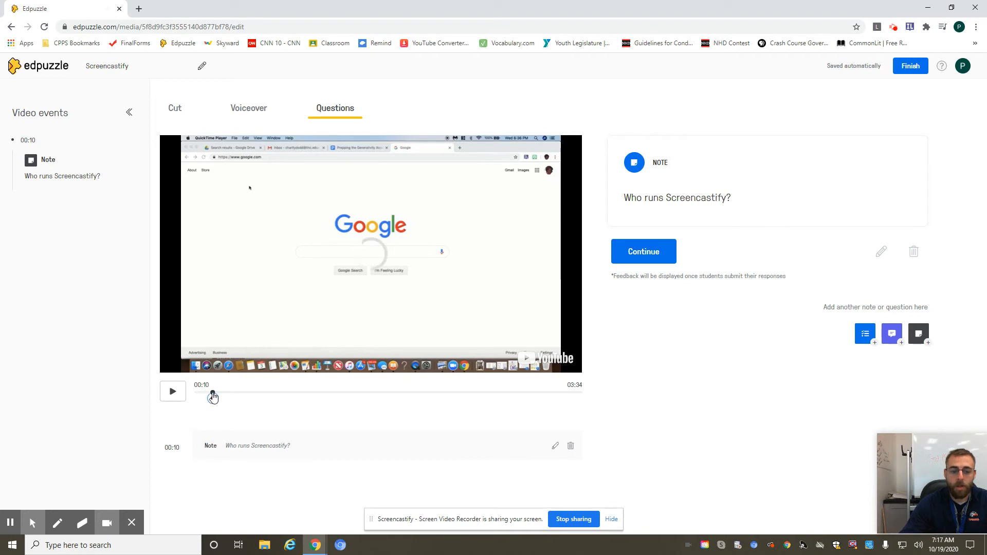
Move the "Who runs Screencastify?" note along the video timeline to 00:15.
{"action": "left_click_drag", "start_coordinate": [212, 397], "coordinate": [193, 394]}
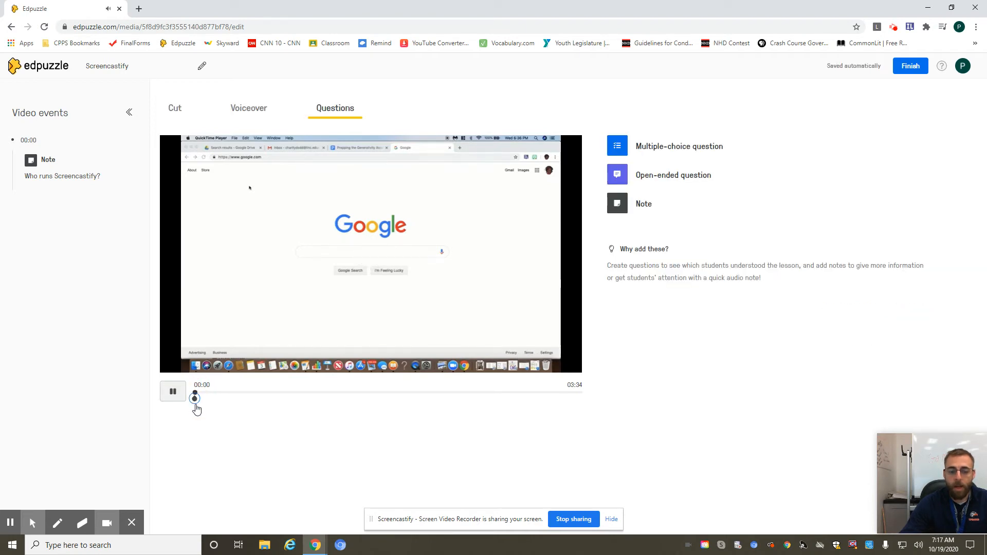
{"action": "left_click_drag", "start_coordinate": [194, 399], "coordinate": [223, 398]}
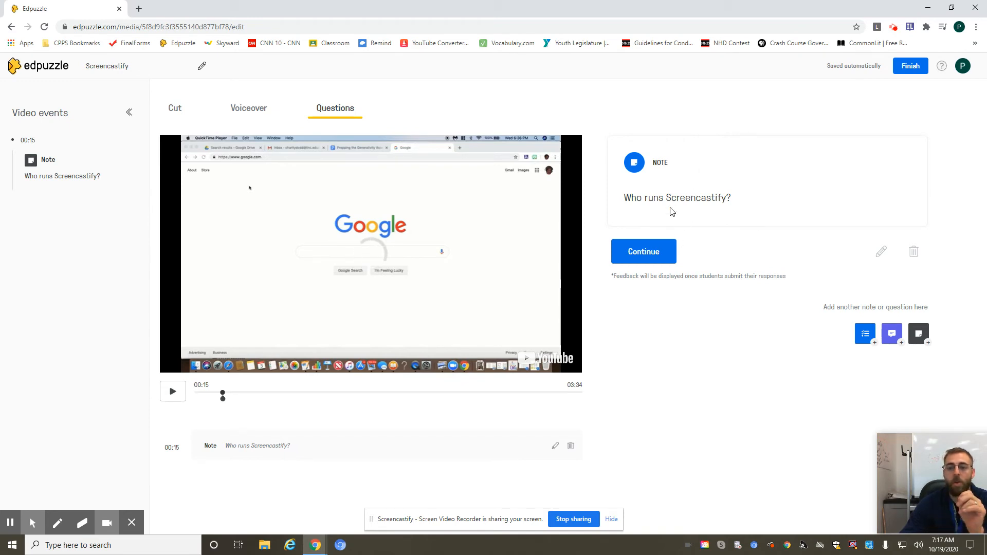
Continue playback past the note and pause the video at 00:32.
{"action": "left_click", "coordinate": [648, 253]}
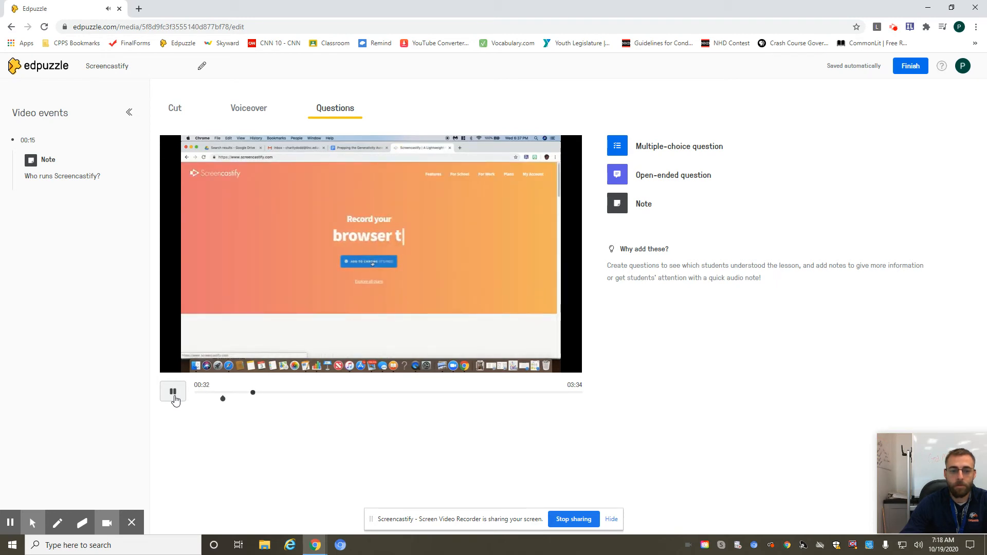
{"action": "left_click", "coordinate": [174, 397]}
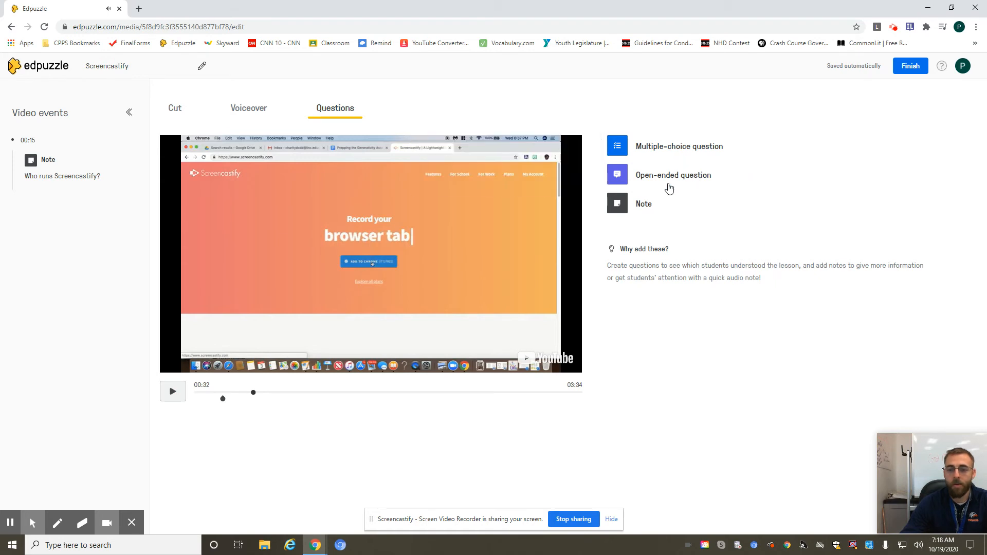
Add and save a multiple-choice question at 00:32, "What is the browser who owns Screencastify ?", with Yahoo marked correct and Google incorrect, and finish editing.
{"action": "left_click", "coordinate": [670, 148]}
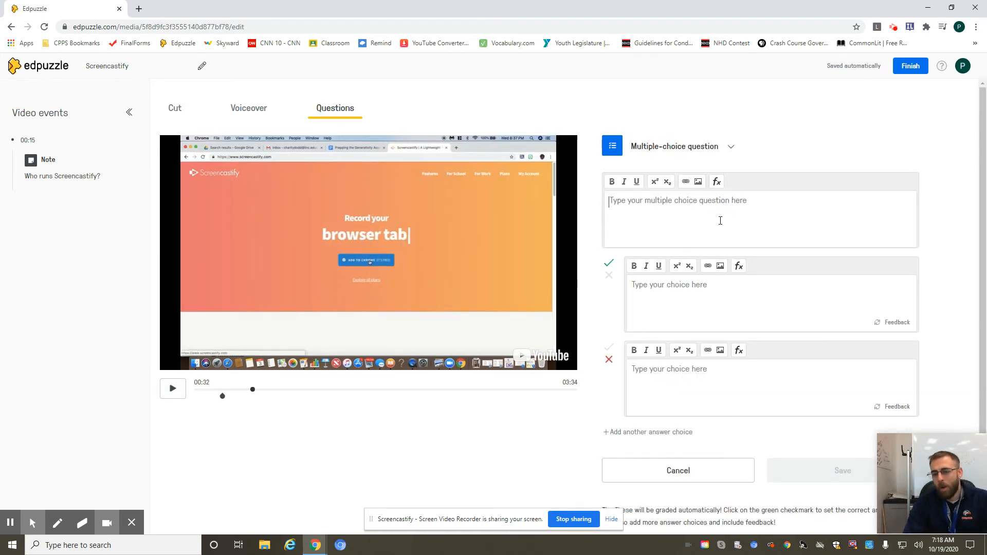
{"action": "type", "text": "What is the browser who owns Scr"}
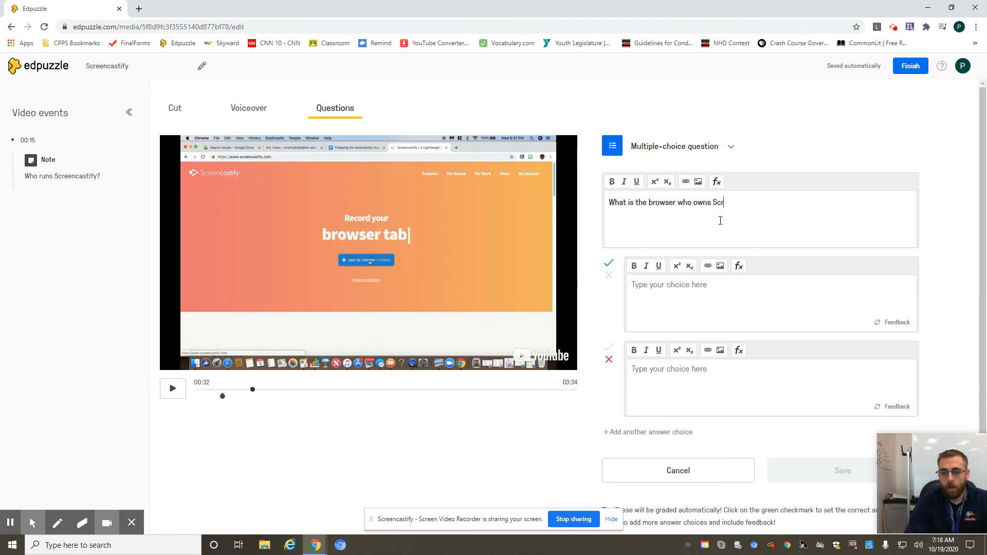
{"action": "type", "text": "ify ?"}
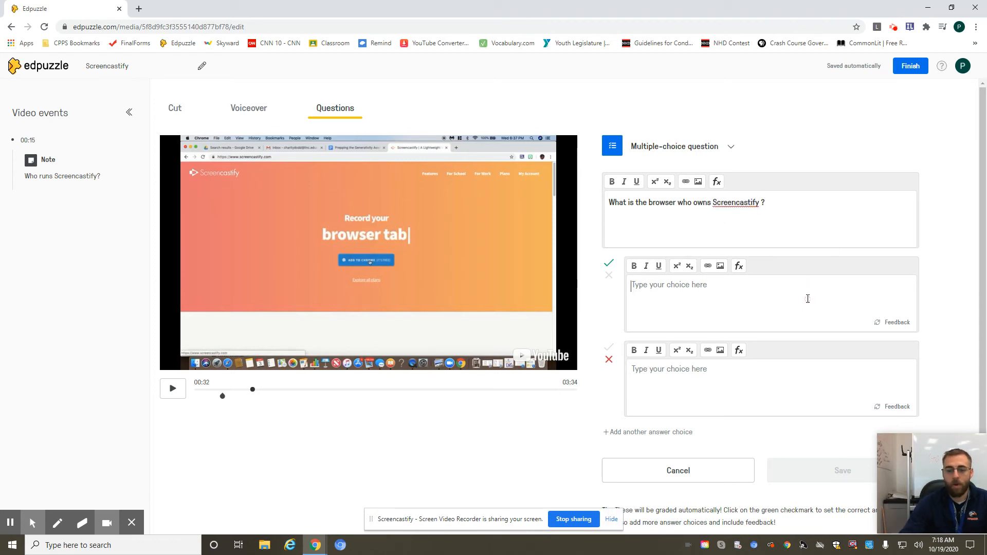
{"action": "type", "text": "Yahoo"}
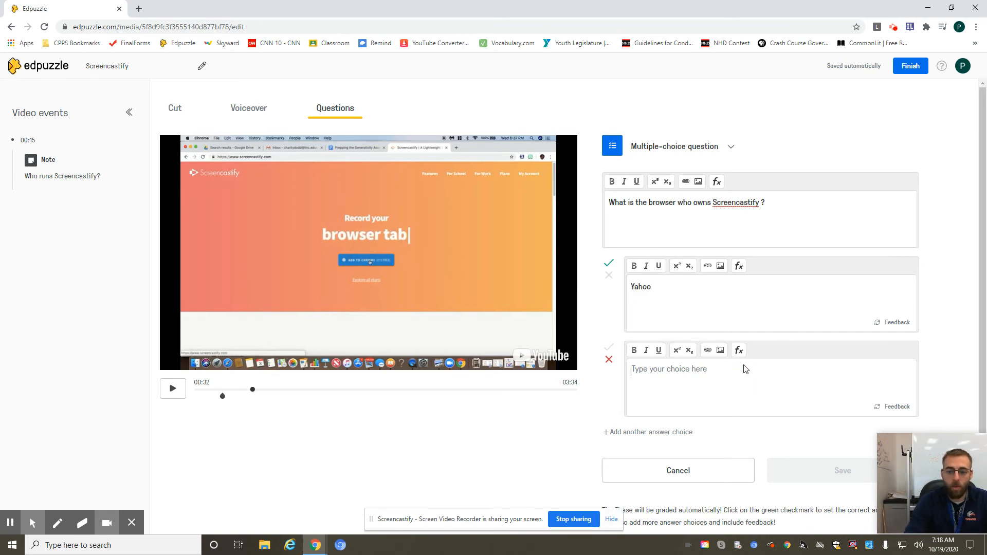
{"action": "left_click", "coordinate": [744, 366]}
{"action": "type", "text": "Google"}
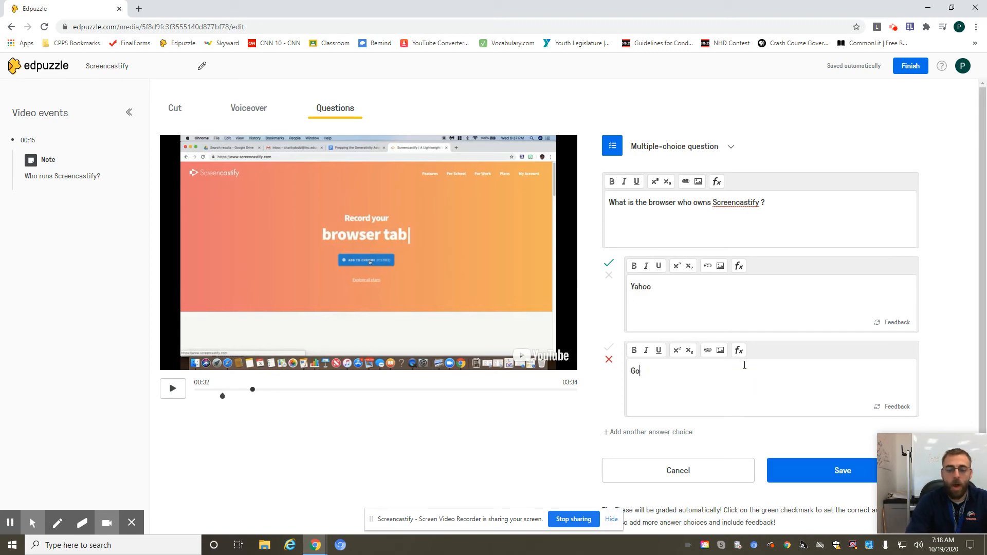
{"action": "left_click", "coordinate": [823, 473]}
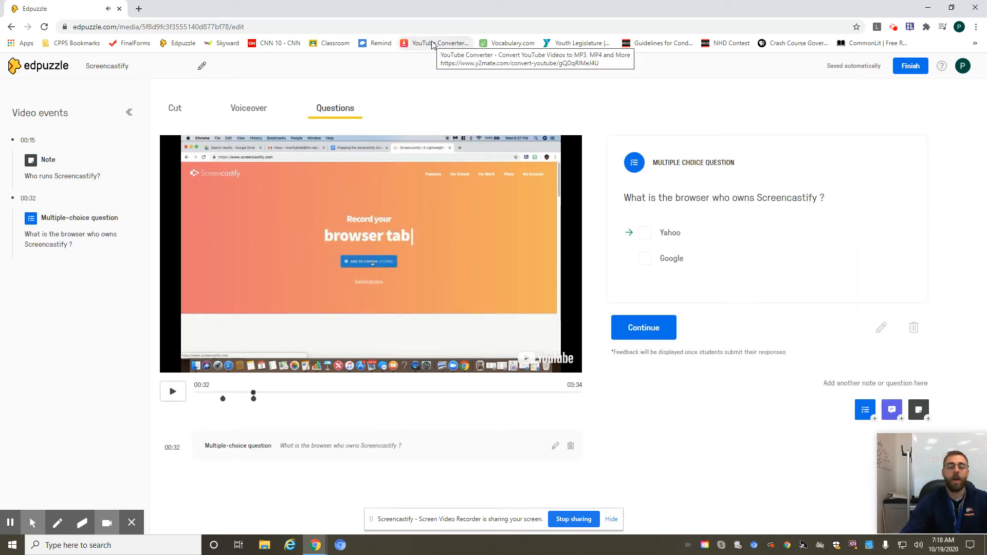
{"action": "left_click", "coordinate": [910, 66]}
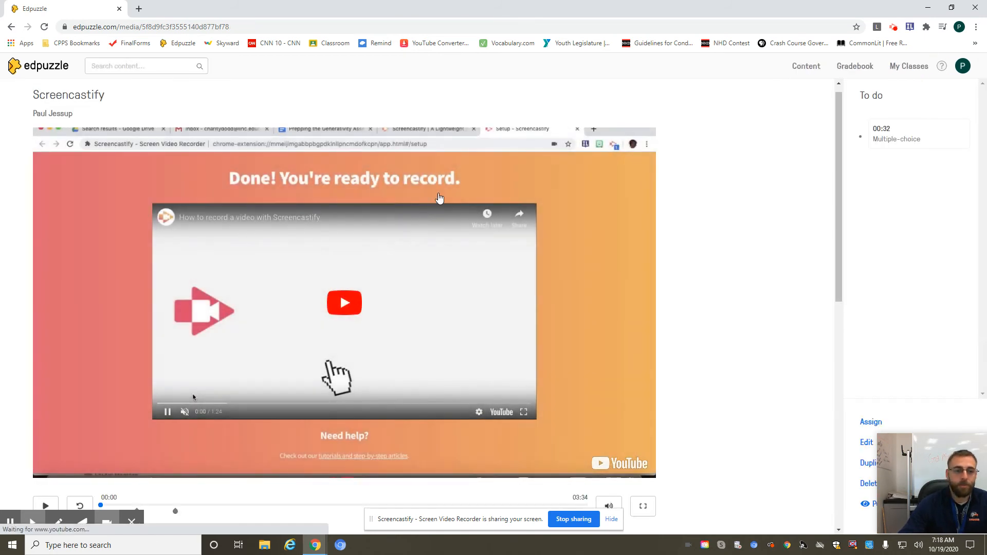
View the teacher's classes, check the gradebook for Per. 3 Gov. _2020_21, and return to the classes.
{"action": "left_click", "coordinate": [892, 68]}
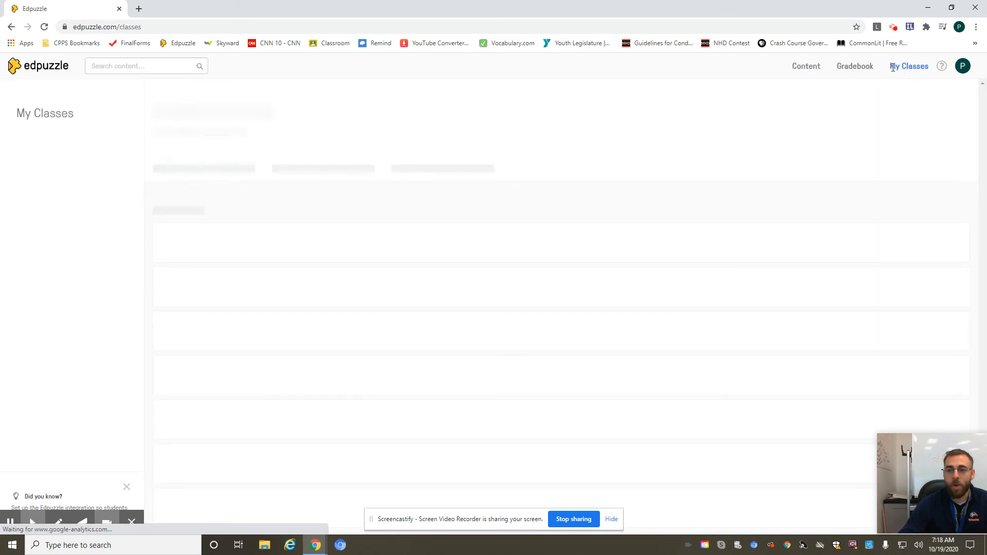
{"action": "left_click", "coordinate": [867, 72]}
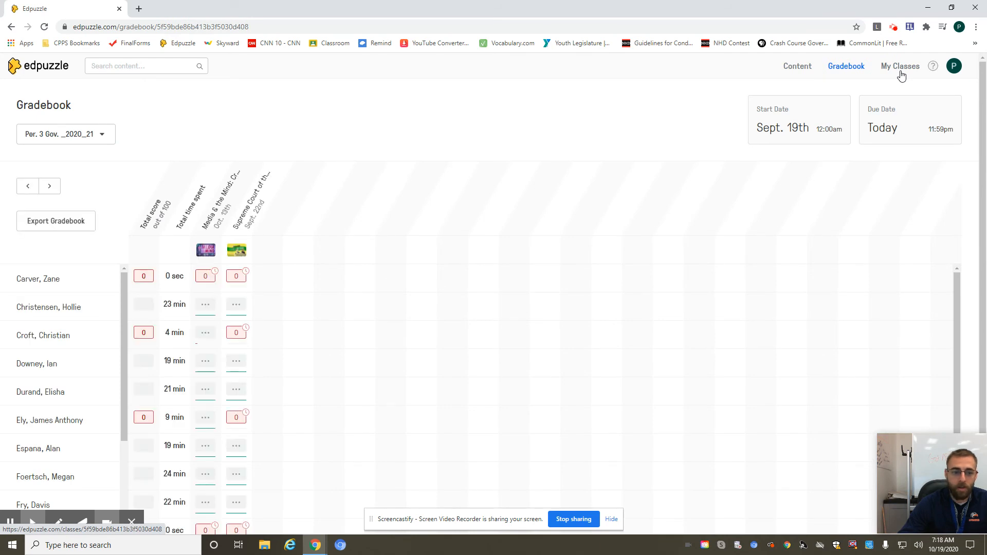
{"action": "left_click", "coordinate": [901, 72]}
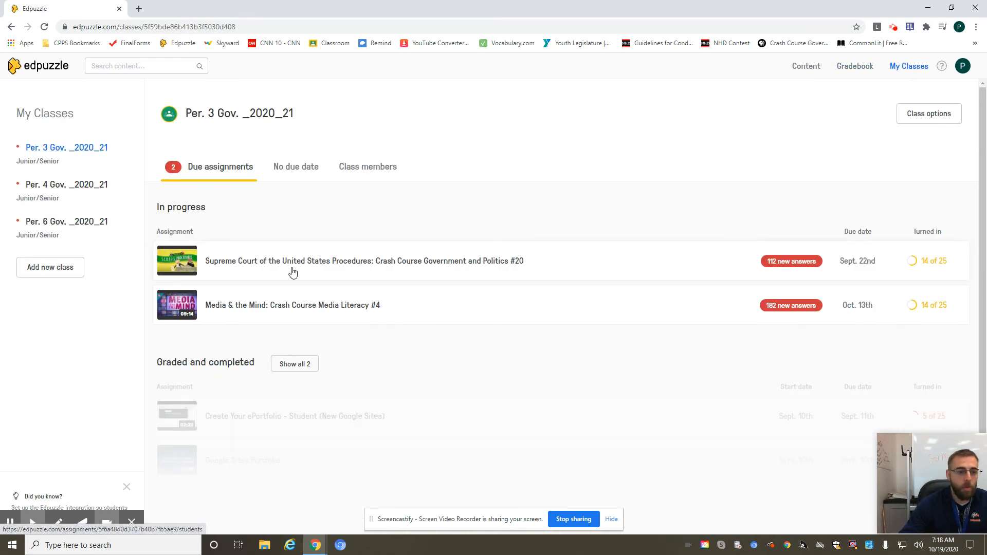
View the assignments of Per. 4 Gov. and Per. 6 Gov., and open the Supreme Court procedures assignment in Per. 6.
{"action": "left_click", "coordinate": [64, 186]}
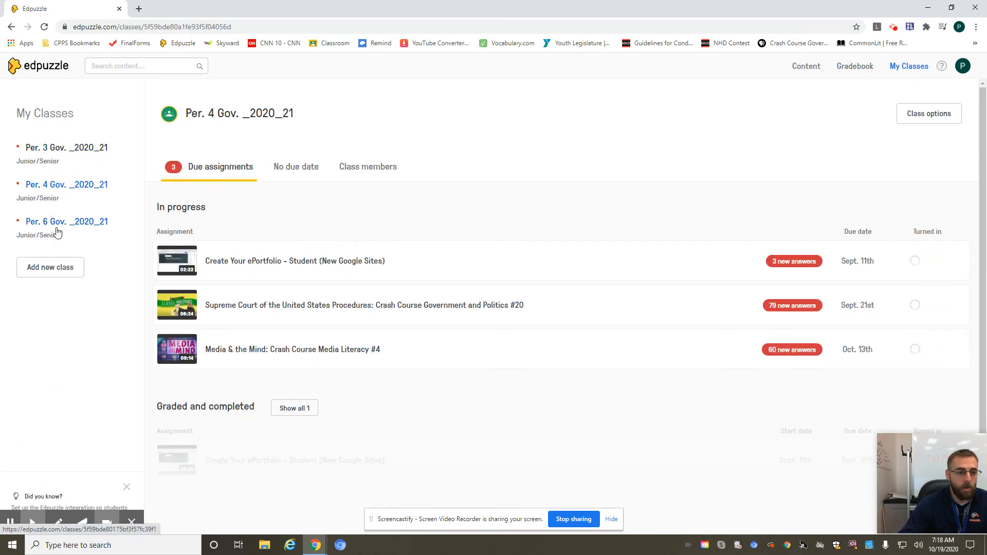
{"action": "left_click", "coordinate": [56, 233]}
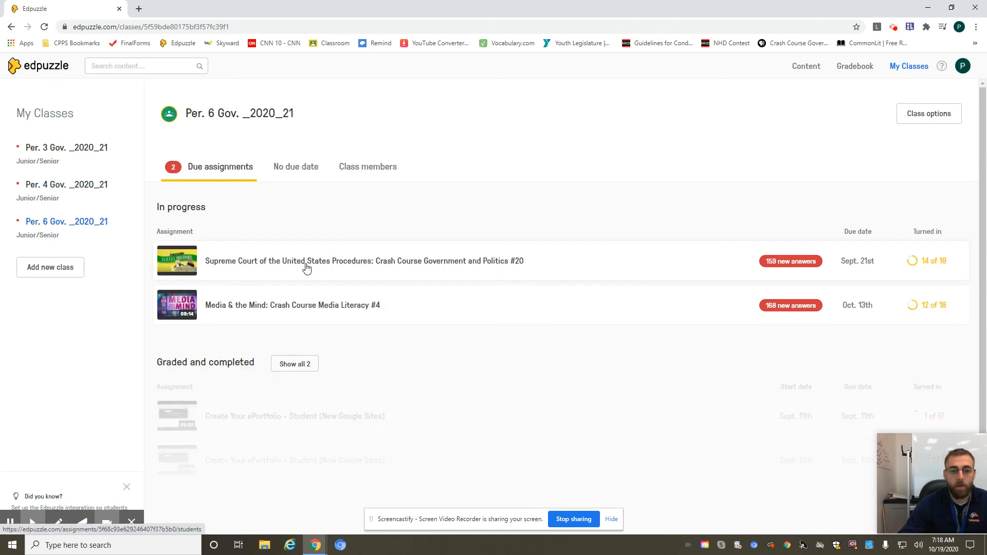
{"action": "left_click", "coordinate": [307, 262]}
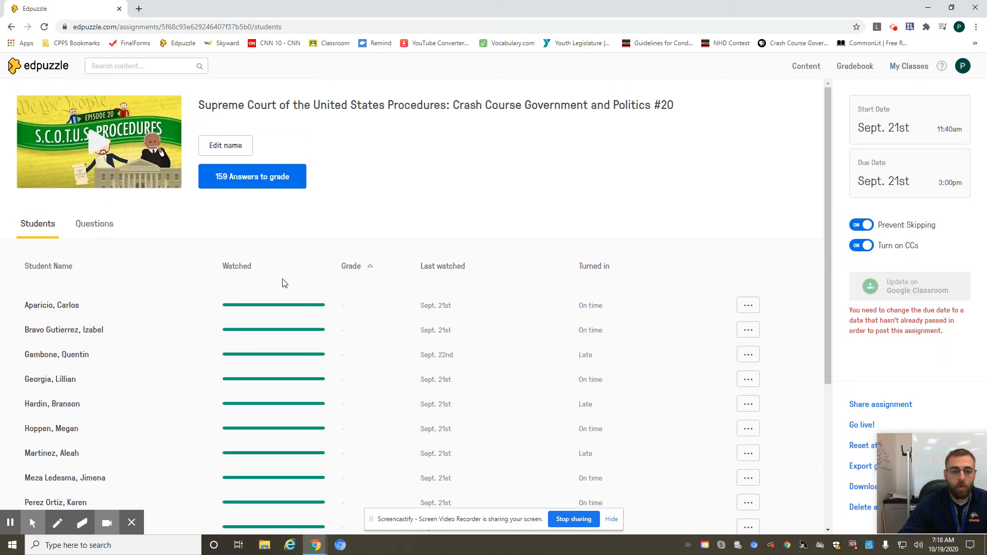
Review one student's viewing progress and answers for the Supreme Court assignment, and return to the student list.
{"action": "left_click", "coordinate": [260, 476]}
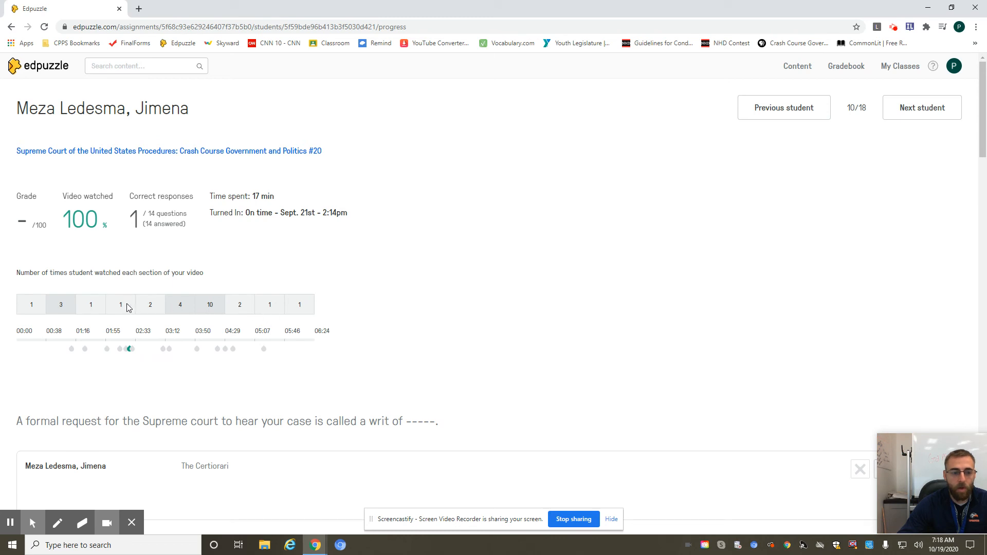
{"action": "scroll", "coordinate": [124, 363], "scroll_direction": "down", "scroll_amount": 2}
{"action": "scroll", "coordinate": [124, 363], "scroll_direction": "up", "scroll_amount": 2}
{"action": "left_click", "coordinate": [12, 27]}
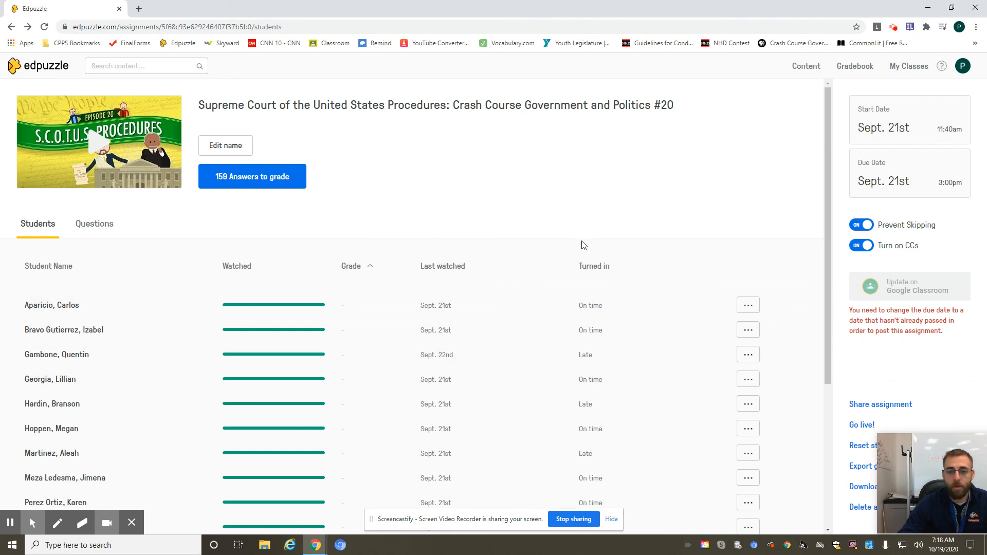
Check the first student's options and examine the whole class's watched progress, grades and turn-in status for the assignment.
{"action": "left_click", "coordinate": [749, 307]}
{"action": "left_click", "coordinate": [693, 269]}
{"action": "scroll", "coordinate": [686, 334], "scroll_direction": "down", "scroll_amount": 3}
{"action": "scroll", "coordinate": [505, 369], "scroll_direction": "down", "scroll_amount": 1}
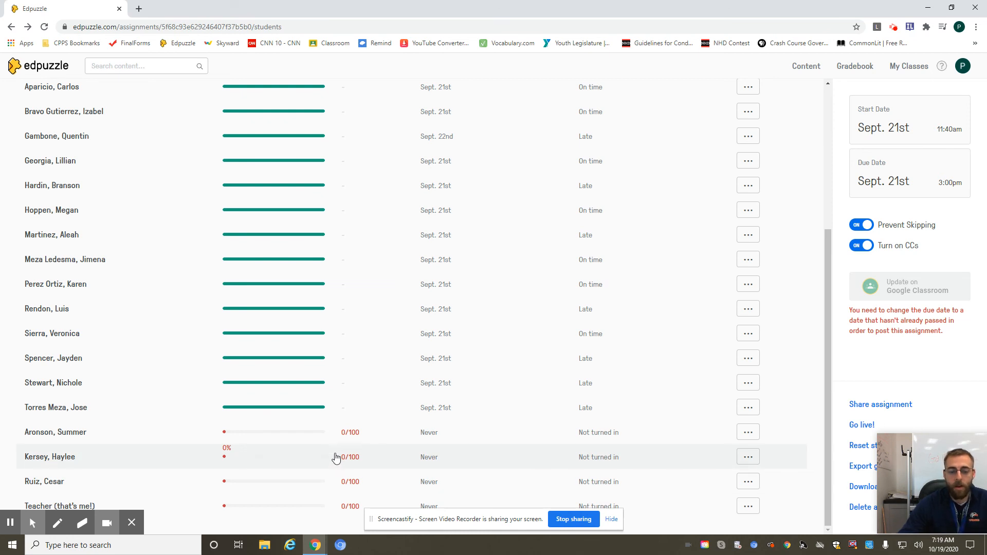
{"action": "scroll", "coordinate": [309, 426], "scroll_direction": "up", "scroll_amount": 4}
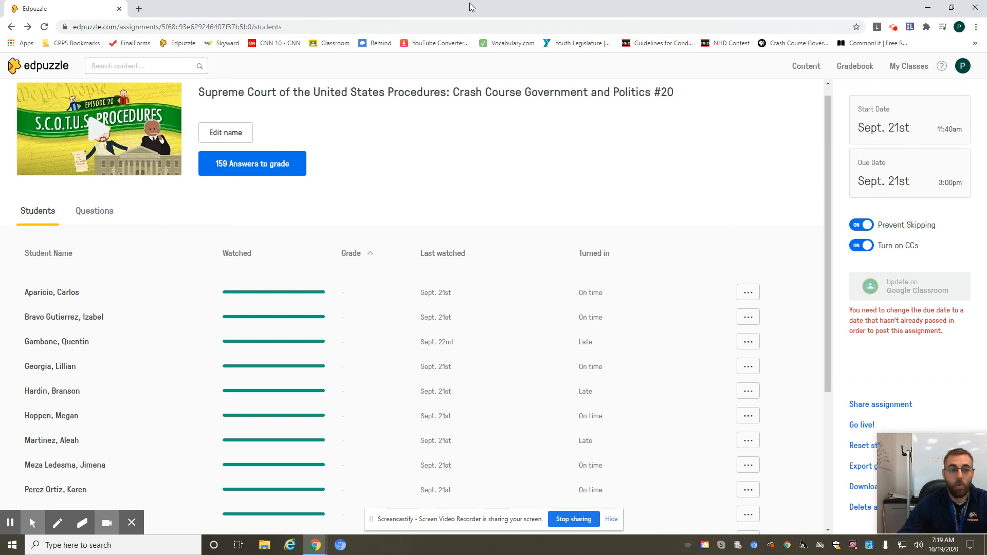
Minimize the Edpuzzle browser window to return to the desktop.
{"action": "left_click", "coordinate": [932, 11]}
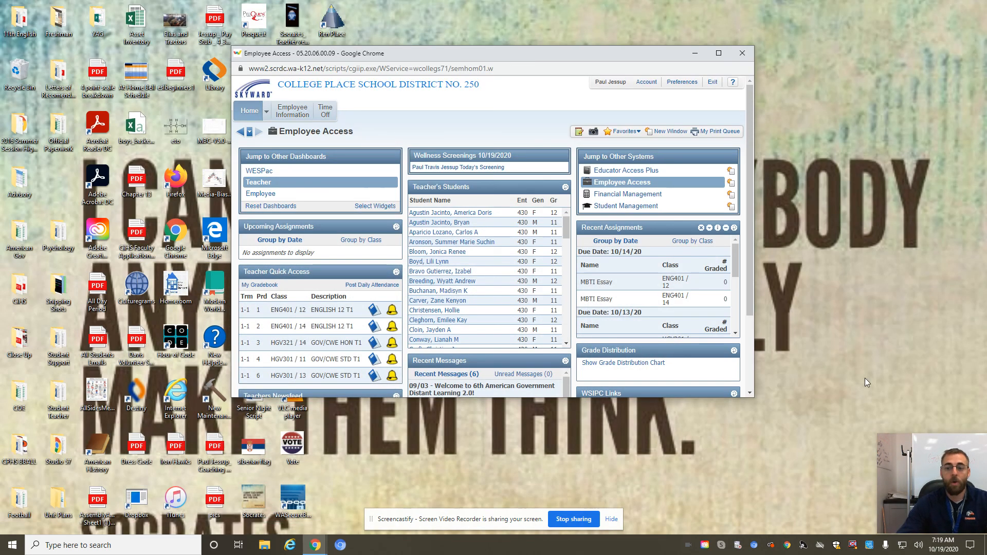
{"action": "left_click_drag", "start_coordinate": [908, 463], "coordinate": [793, 302]}
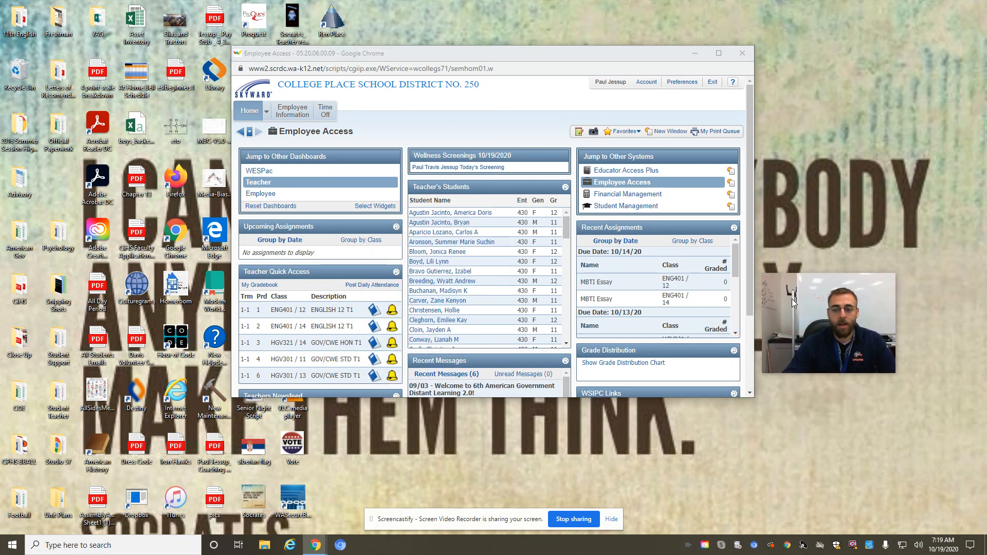
{"action": "left_click", "coordinate": [829, 361]}
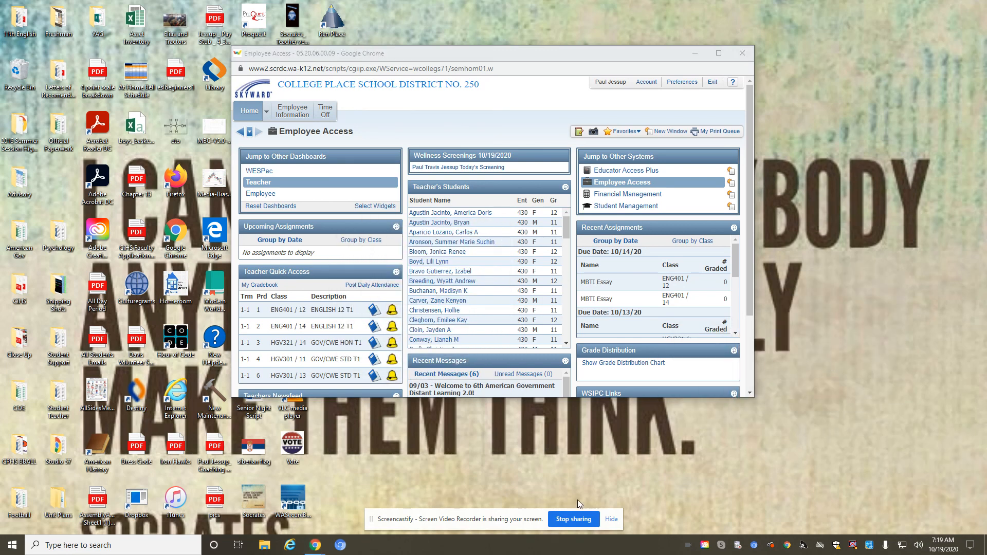